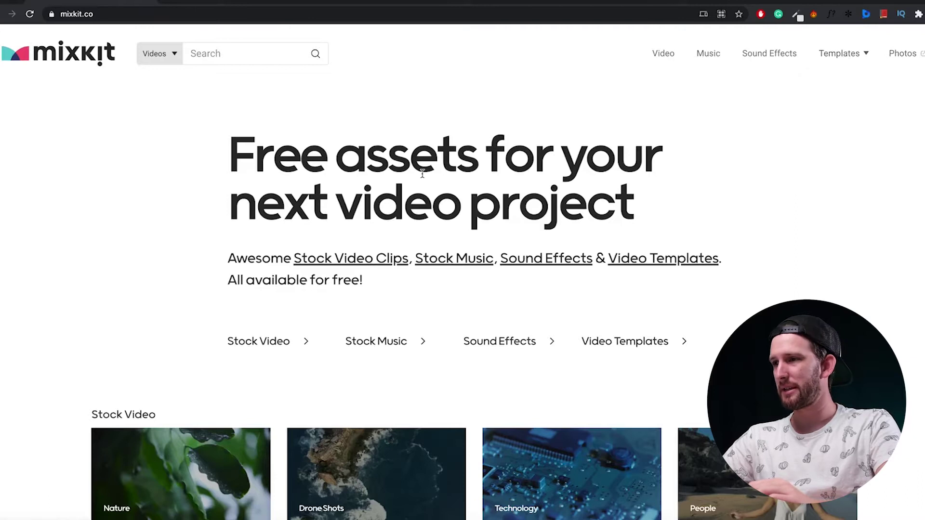
Go to Mixkit's Free Premiere Pro Templates page from the Templates menu
mouse_move(851, 58)
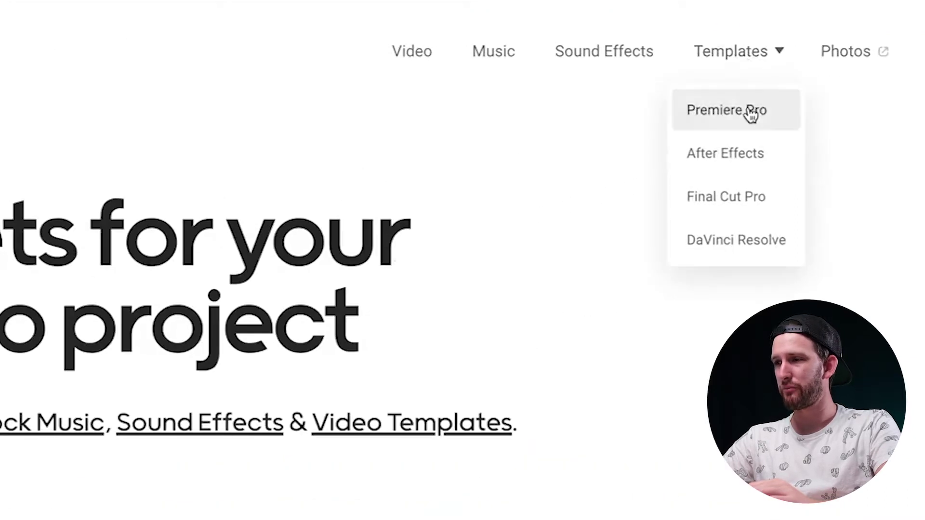
click(749, 115)
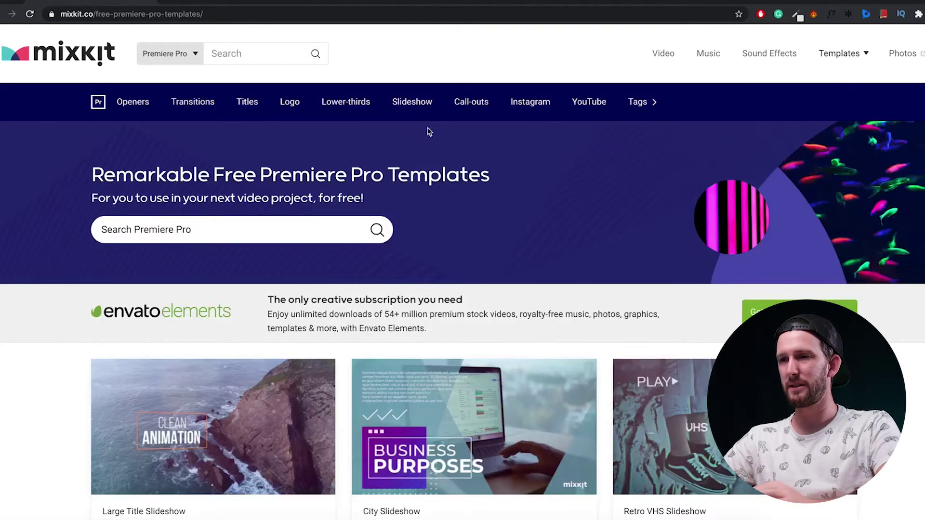
Browse the Lower-thirds, Titles and Logo categories, then open the Particle Explosion Logo template
click(326, 107)
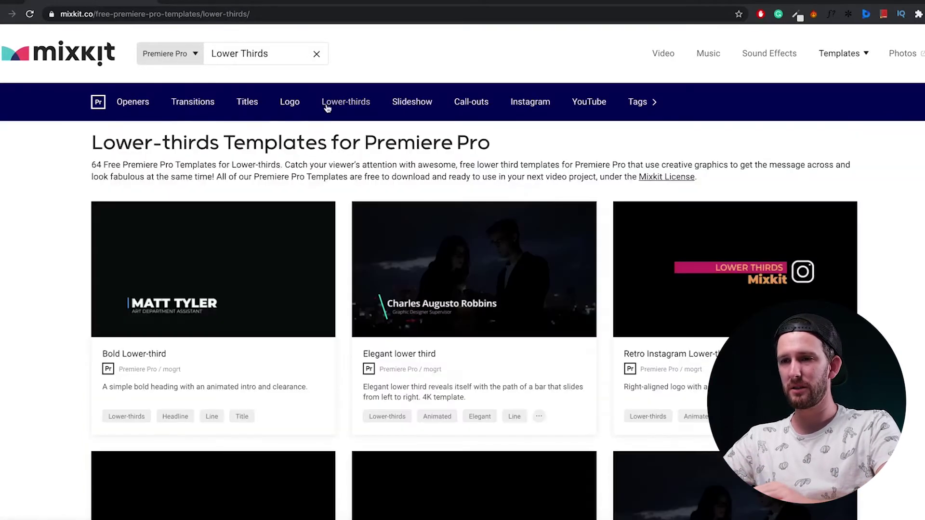
mouse_move(211, 312)
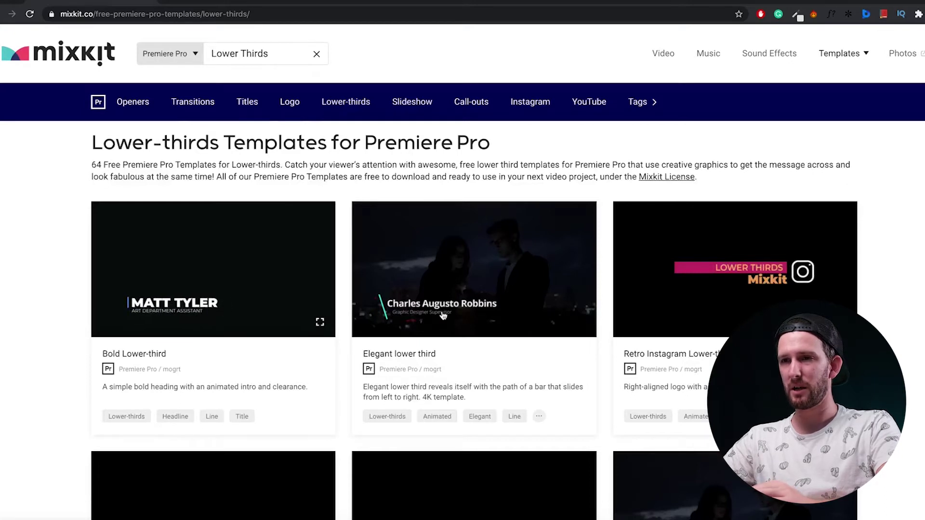
click(247, 103)
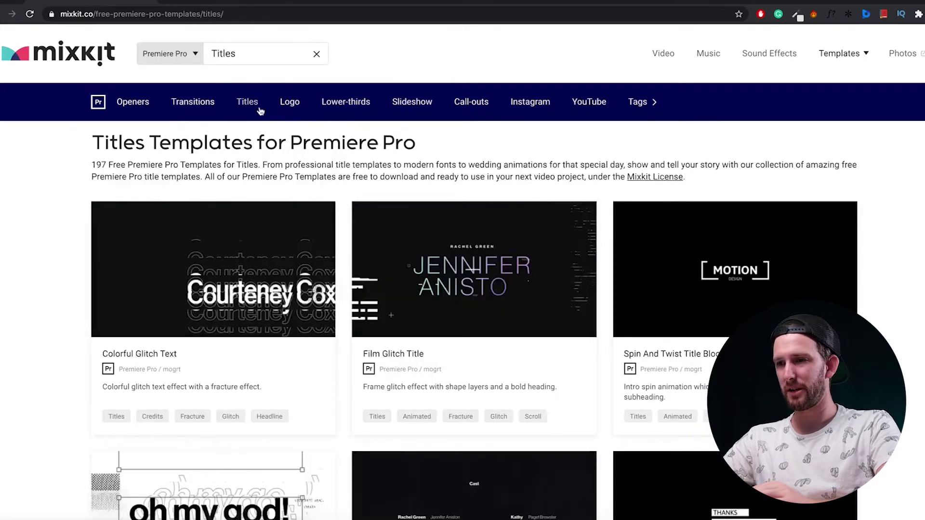
mouse_move(522, 271)
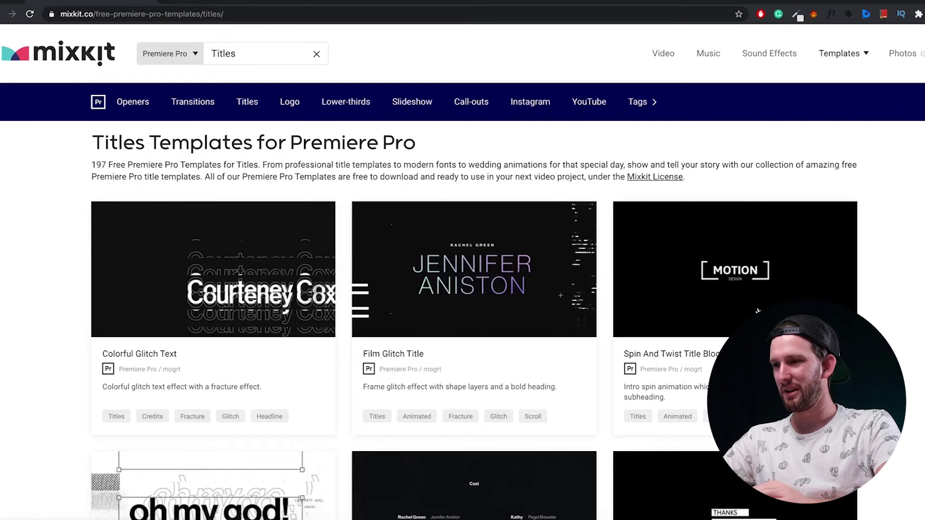
scroll(479, 365, down, 3)
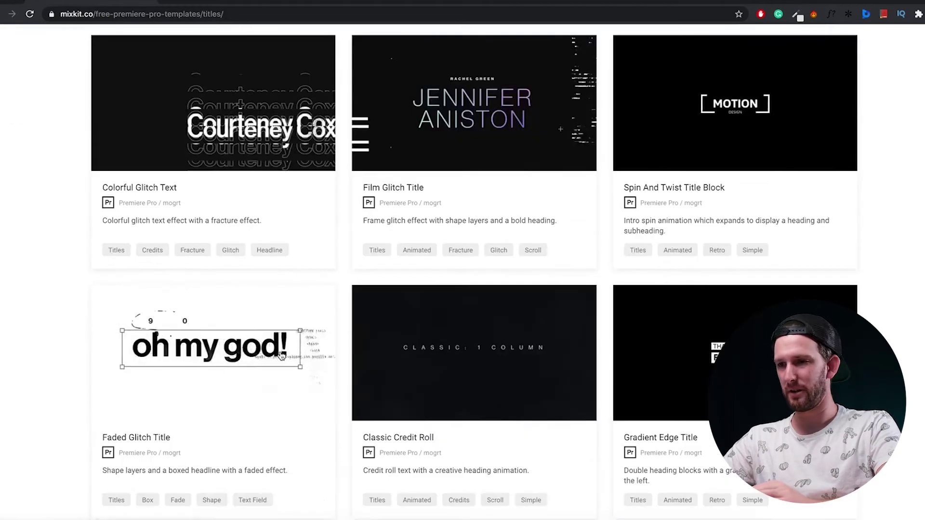
scroll(479, 365, down, 5)
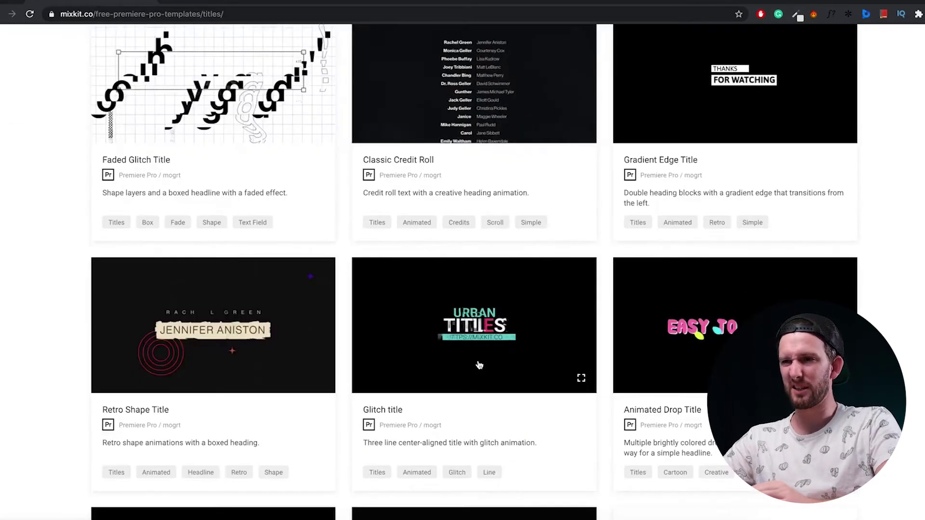
scroll(476, 363, up, 8)
click(289, 106)
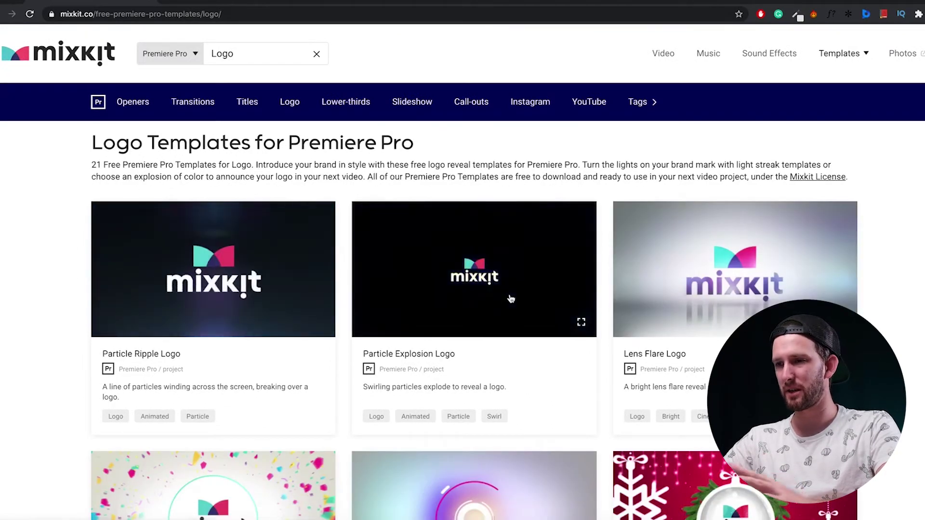
click(493, 289)
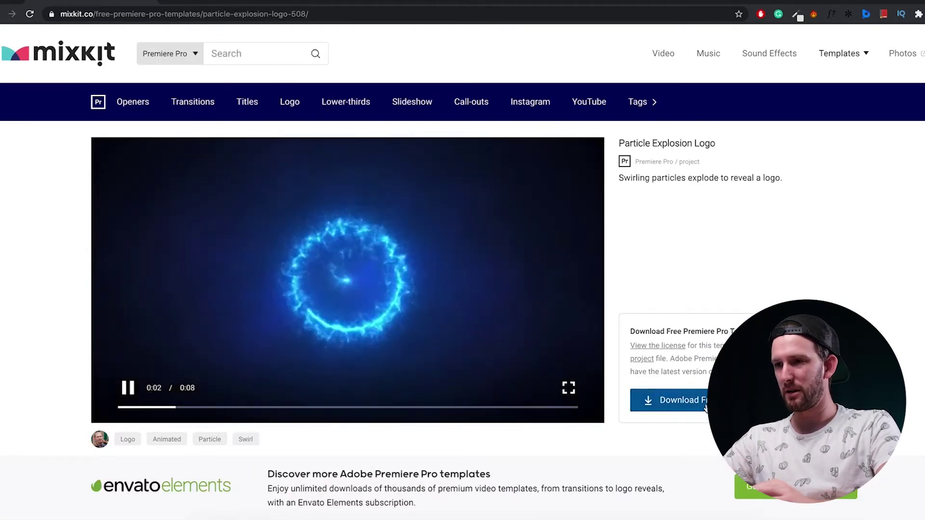
Download the 92 MB Particle Explosion Logo zip into the Logo Vid folder
click(706, 407)
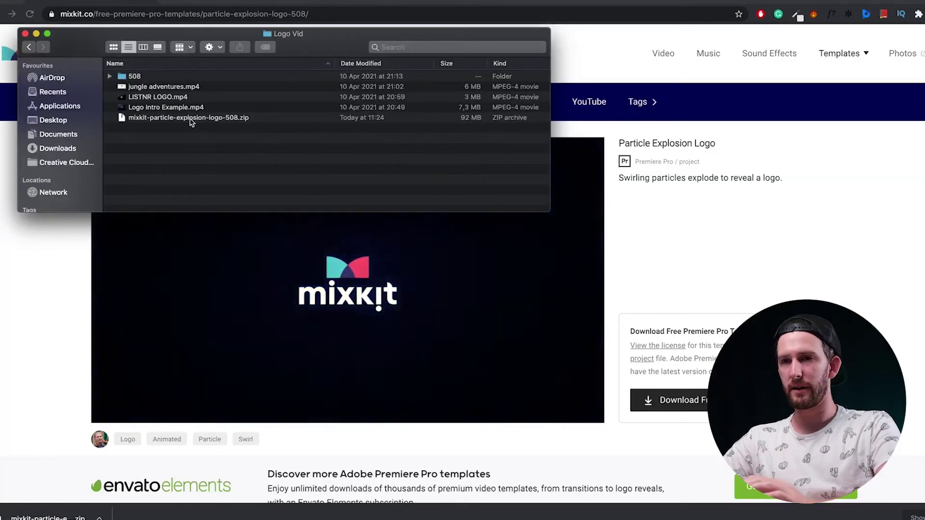
Unzip the archive and open Particle Burst Logo.prproj from the 508 2 folder
double_click(189, 118)
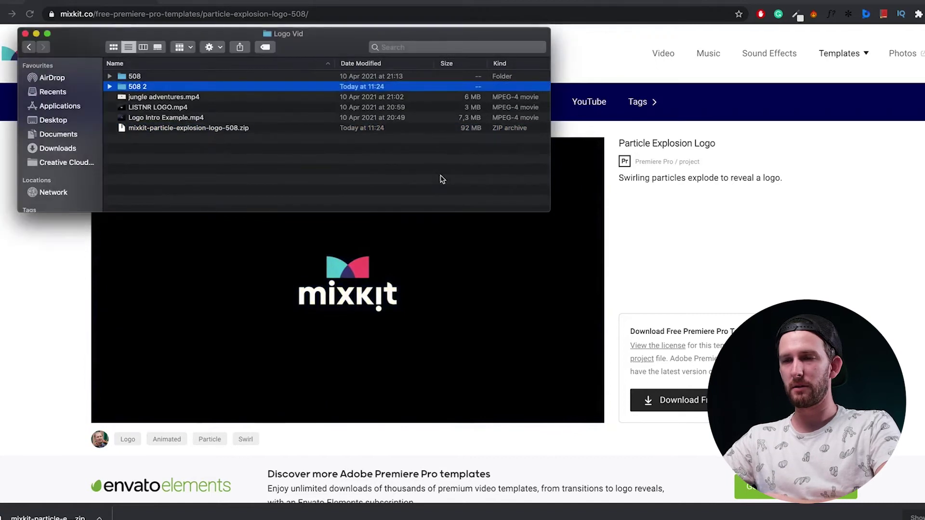
double_click(145, 88)
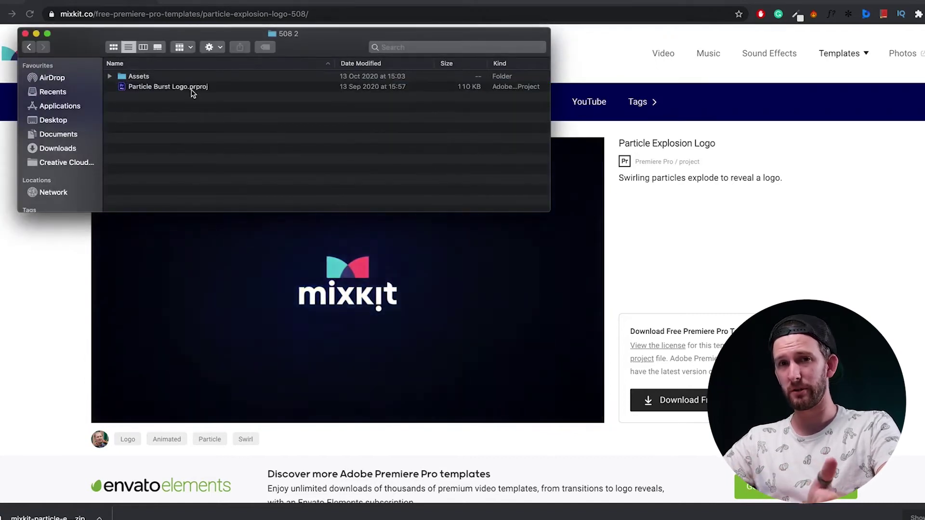
double_click(193, 88)
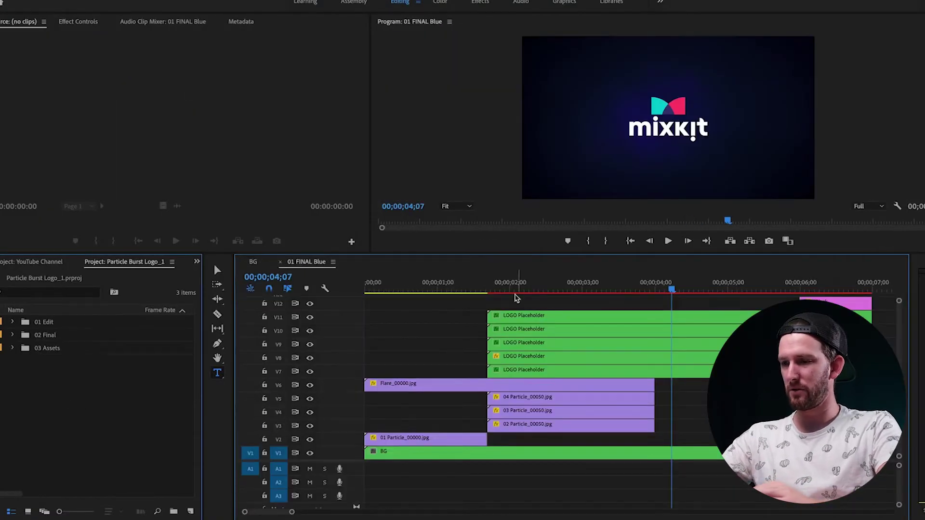
Return the playhead to the start and play the 01 FINAL Blue particle burst
click(489, 284)
key(minus)
click(415, 283)
drag(413, 282, 350, 287)
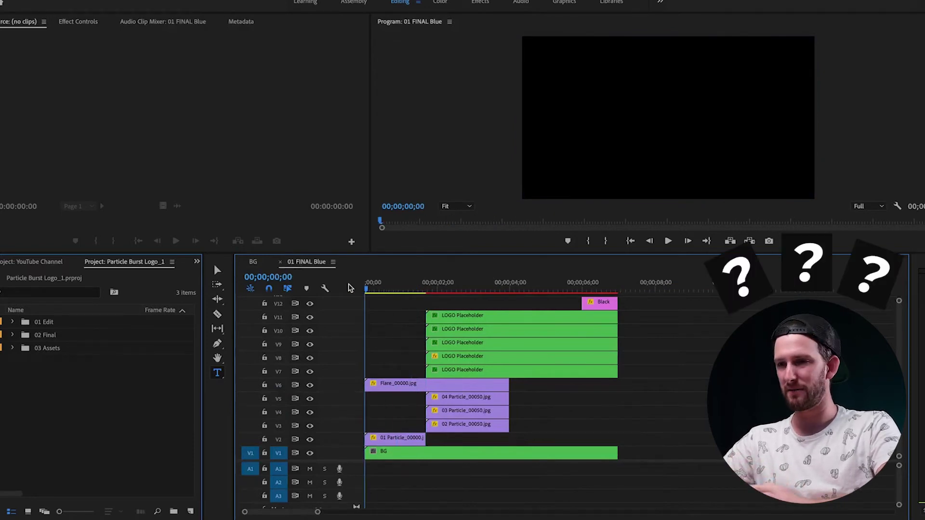
key(space)
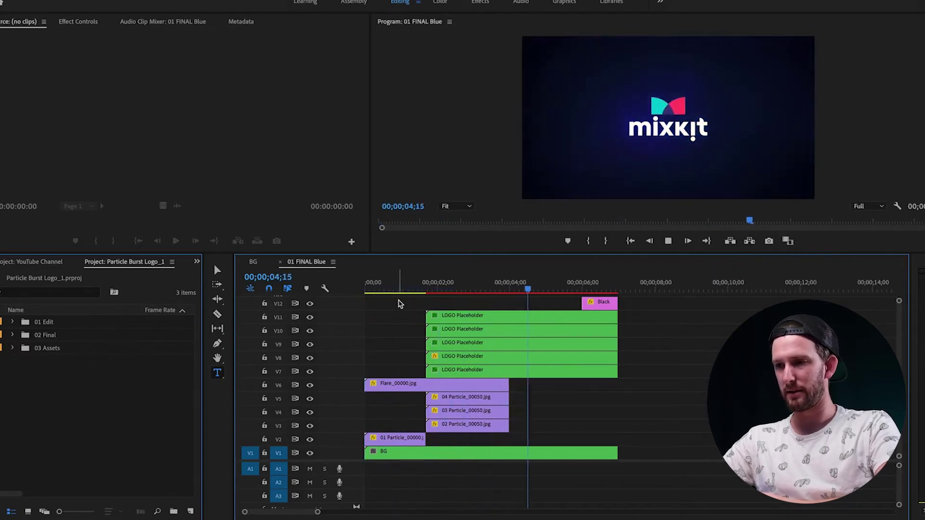
key(space)
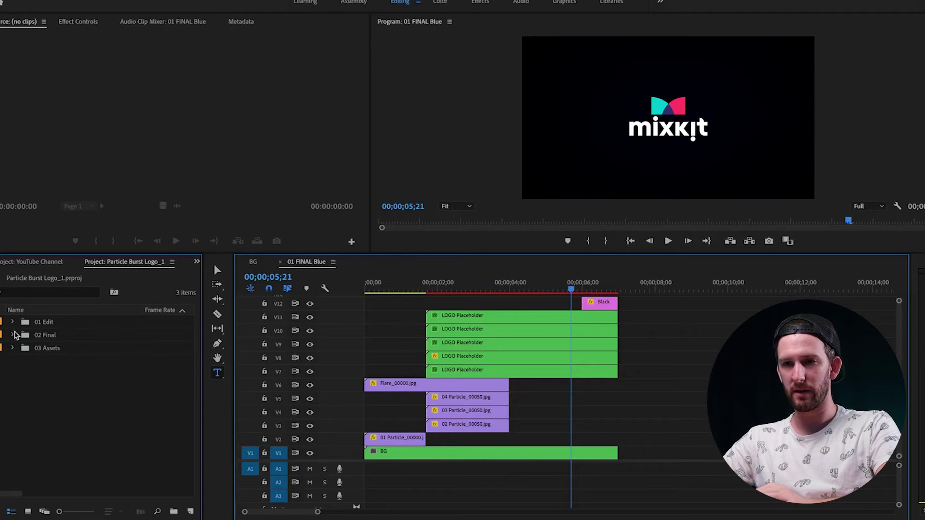
Expand the 01 Edit bin and select the LOGO Placeholder sequence
click(13, 322)
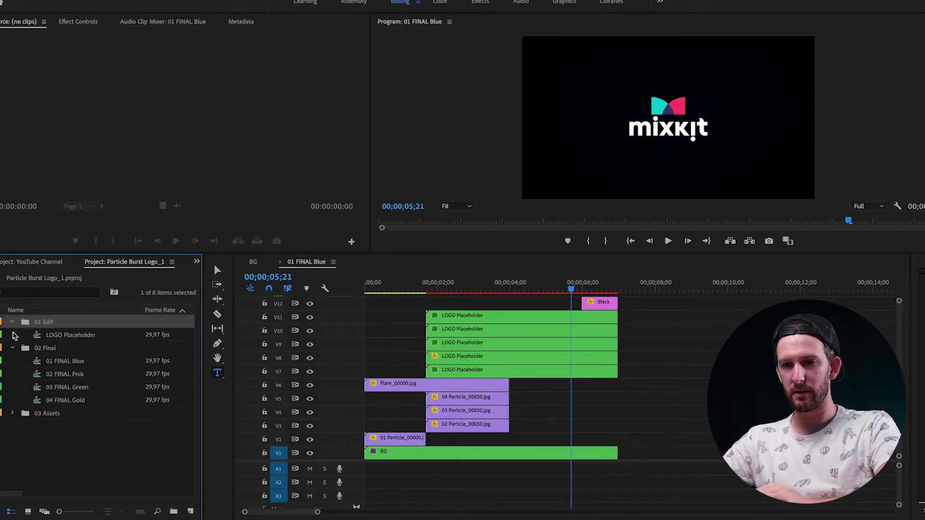
key(ctrl+shift+a)
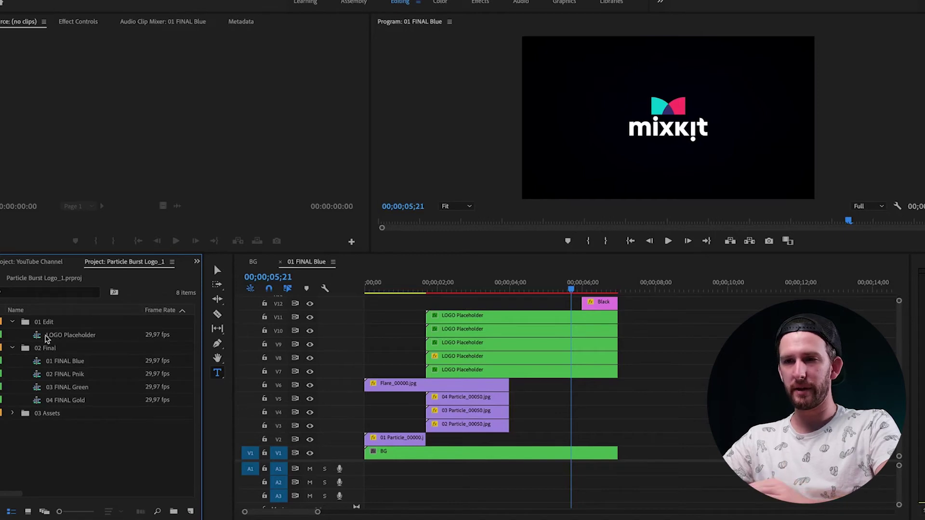
click(13, 347)
click(14, 323)
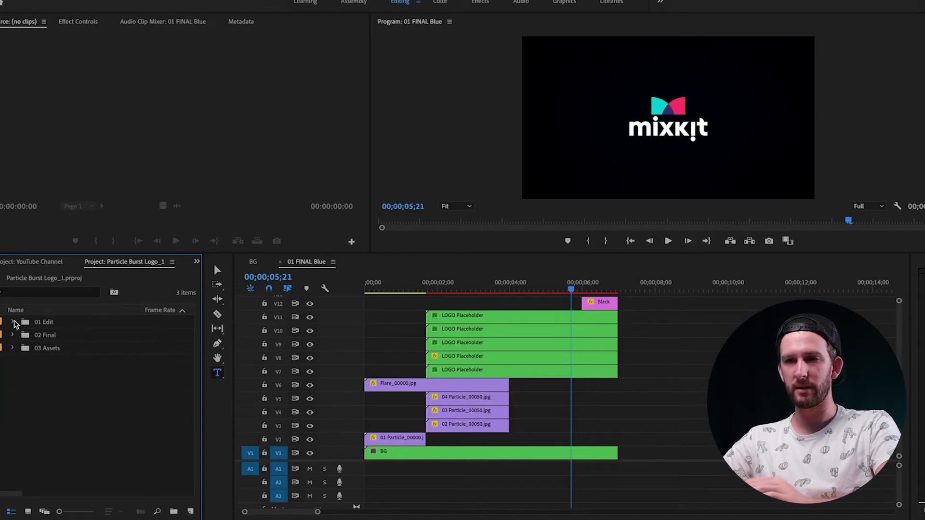
click(53, 322)
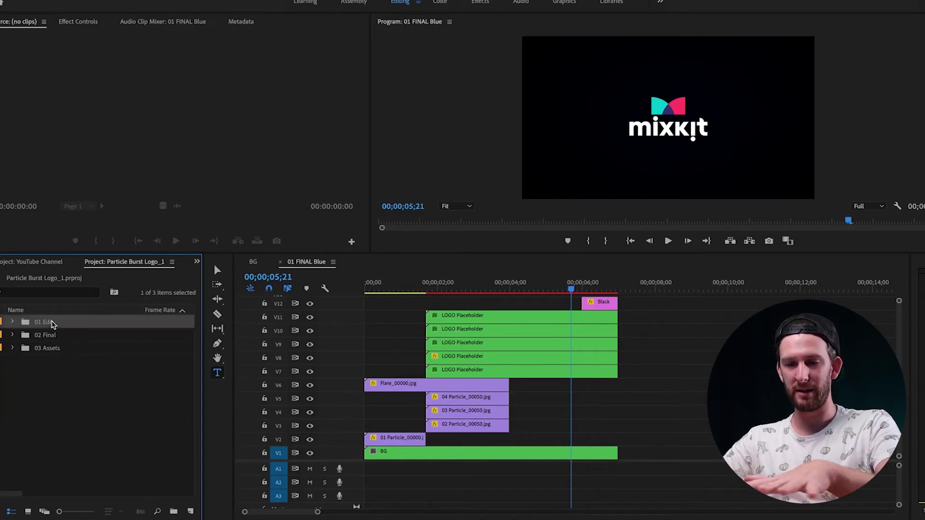
click(53, 336)
click(54, 347)
click(13, 322)
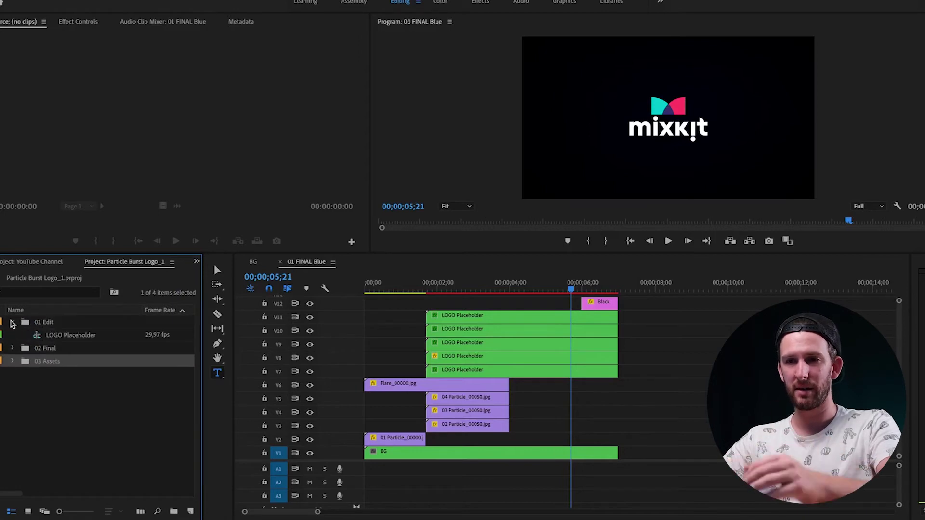
click(53, 321)
click(72, 337)
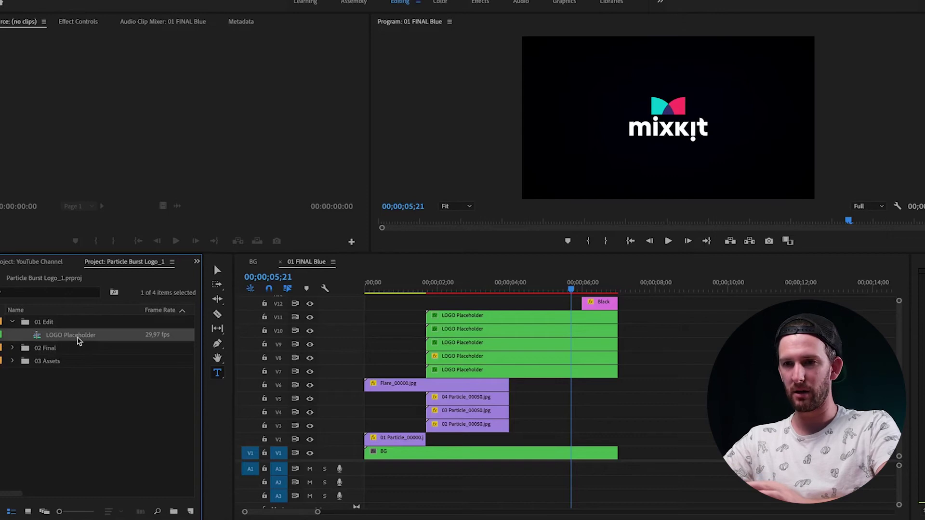
click(66, 337)
Open the LOGO Placeholder sequence holding MixKit-Card 2.png, then bring up the Logo Vid folder
double_click(37, 339)
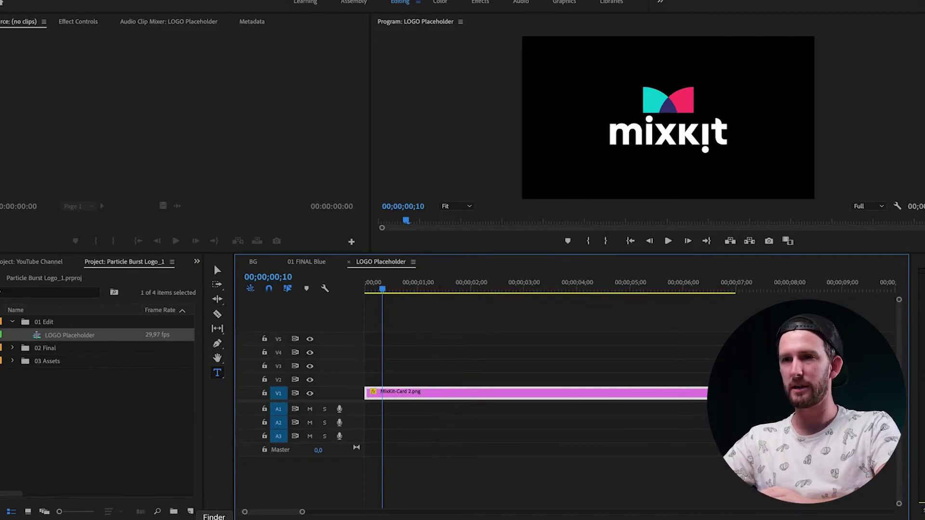
click(212, 515)
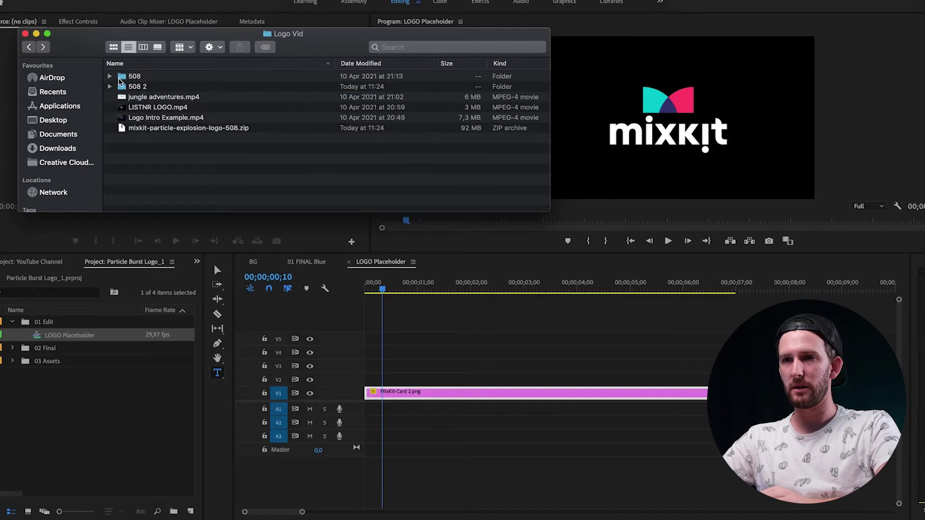
Place the lightbulb logo PNG from the 508 folder on V2 above MixKit-Card 2.png
double_click(120, 81)
click(184, 78)
drag(410, 368, 410, 378)
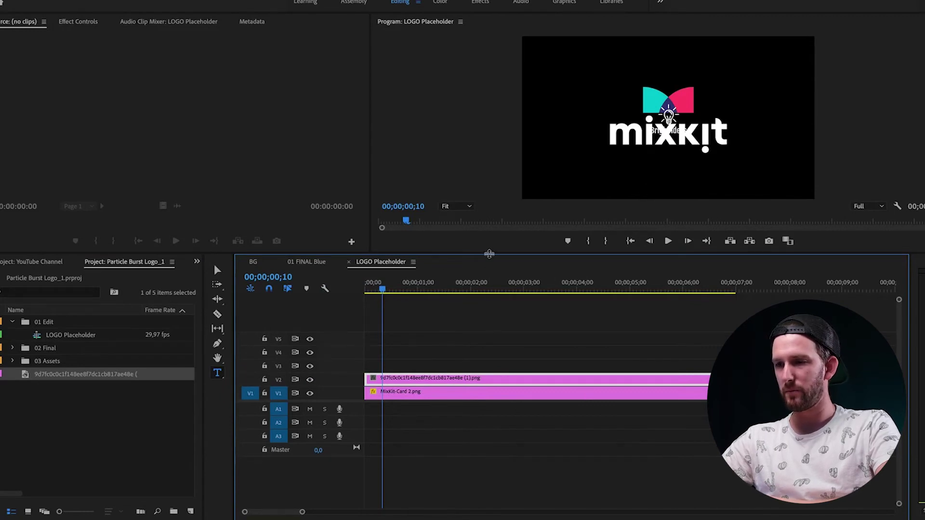
drag(488, 254, 488, 346)
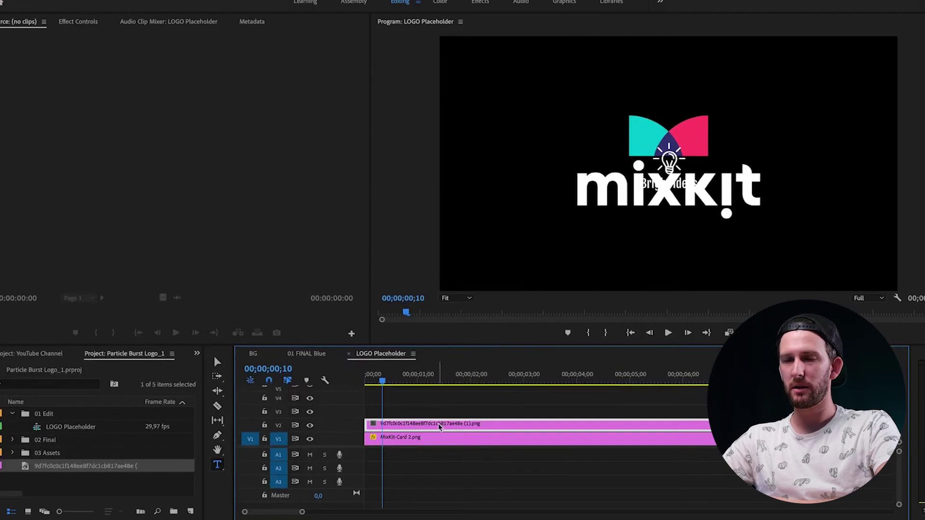
Scale the V2 lightbulb logo from 100 to about 216 in Effect Controls
click(85, 26)
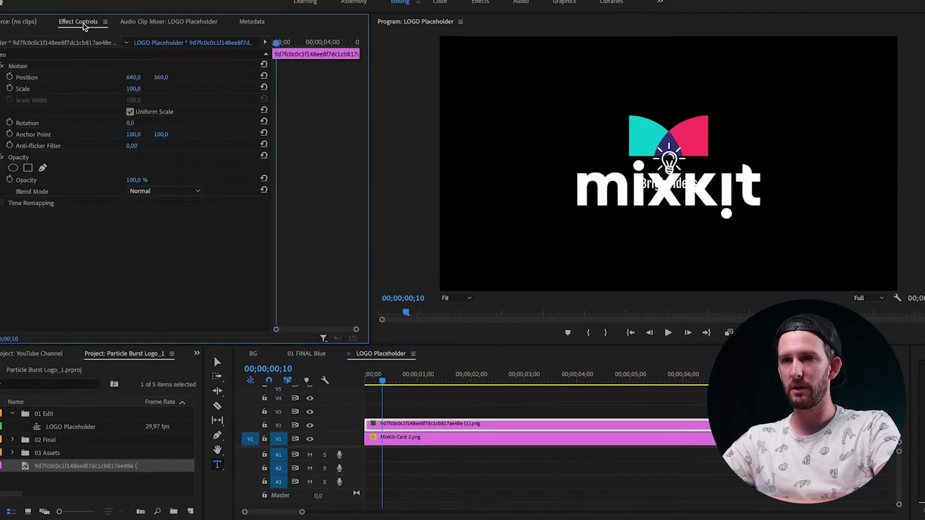
mouse_move(133, 88)
mouse_down()
mouse_move(164, 89)
mouse_move(141, 90)
mouse_up()
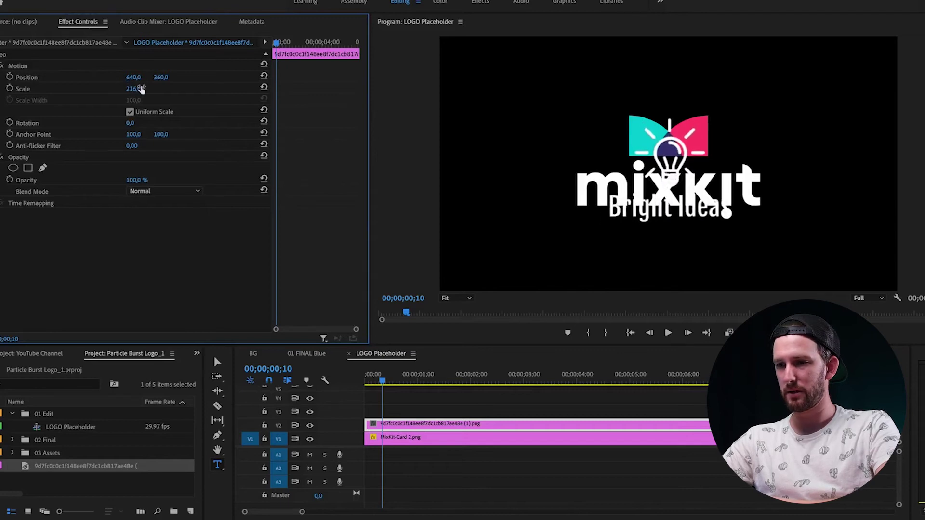
click(453, 437)
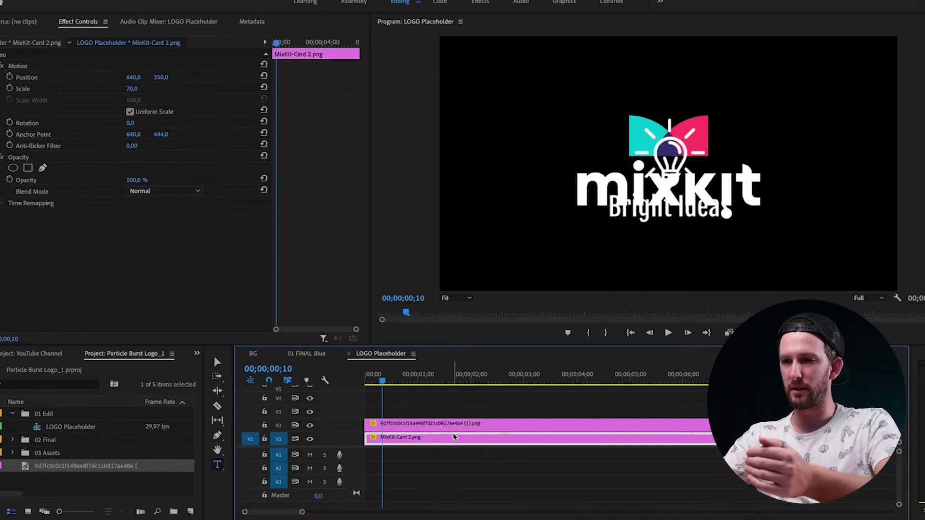
Switch to 01 FINAL Blue and play the burst revealing the Bright Ideas logo
key(shift+comma)
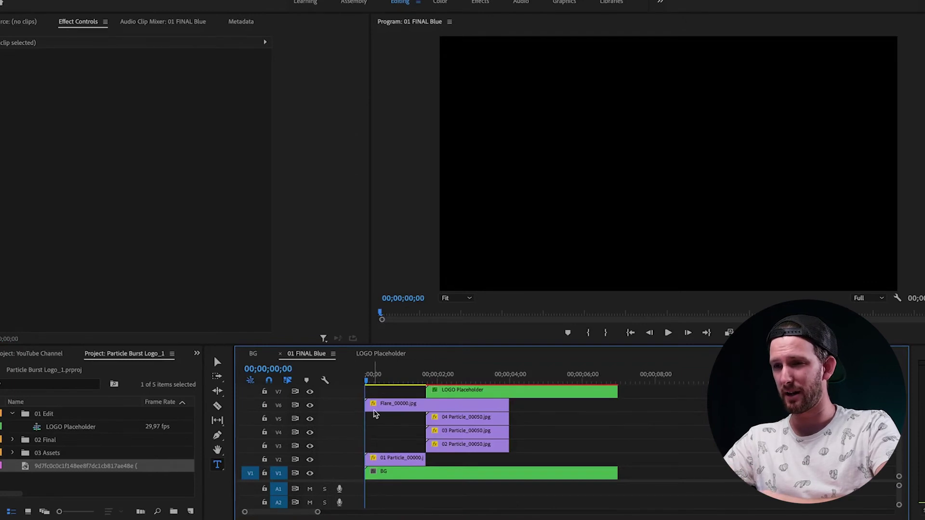
key(space)
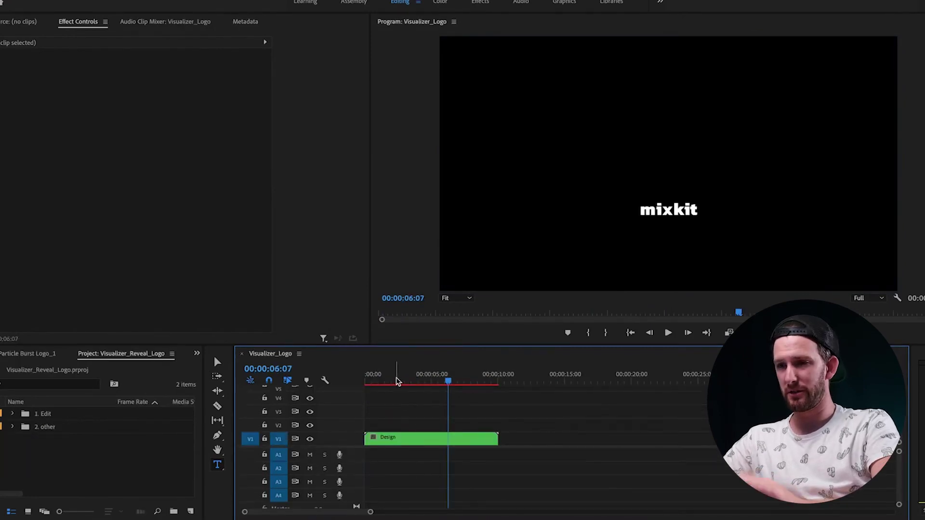
Open the Design clip at about one second to show its Text, Logo_Reflection and Adjustment layers
drag(397, 382, 368, 381)
click(379, 379)
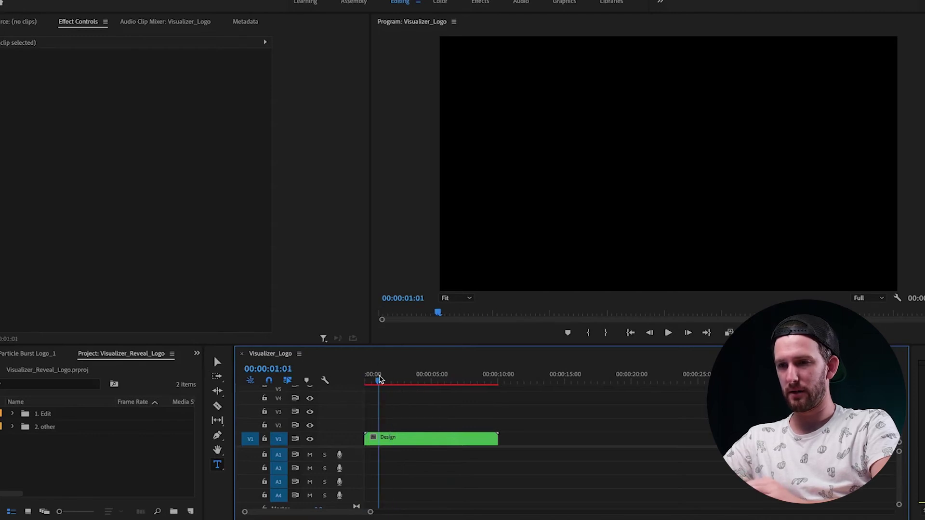
click(395, 438)
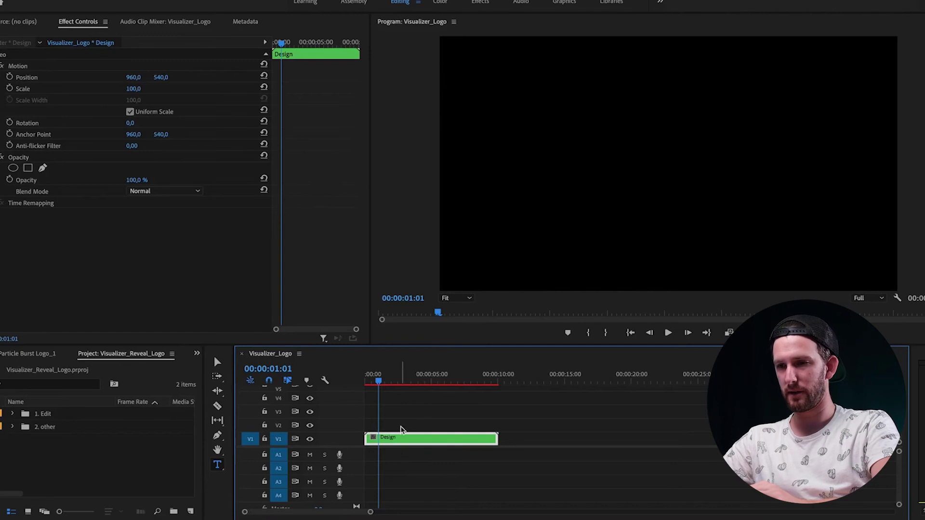
double_click(394, 441)
scroll(394, 442, up, 1)
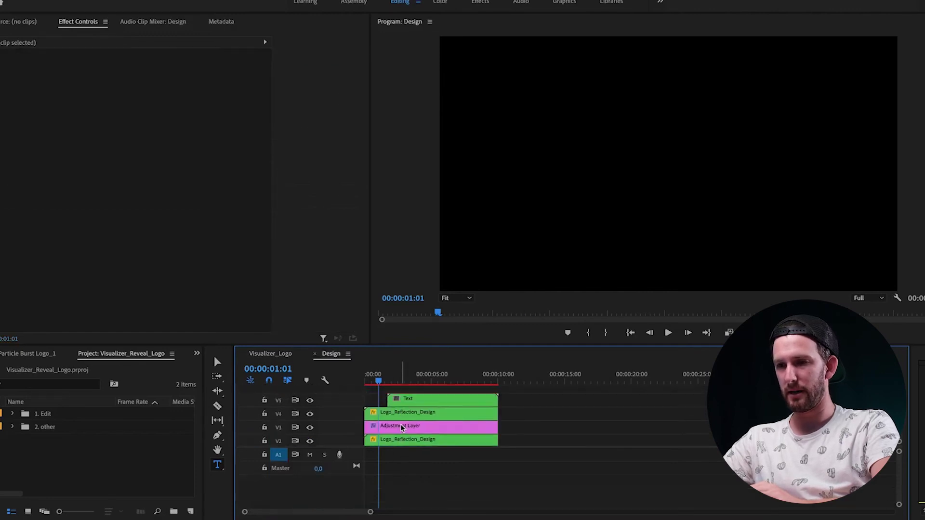
drag(378, 382, 399, 381)
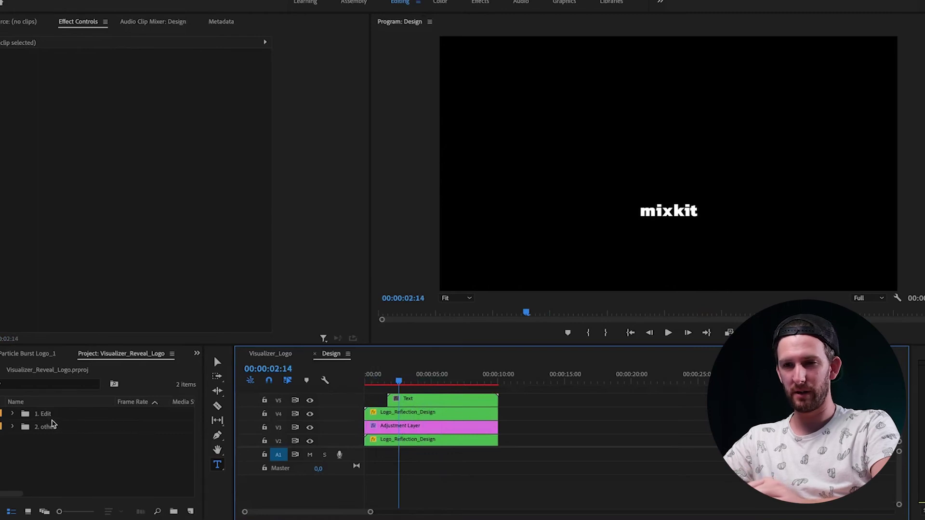
Place the LISTNR logo PNG on V1 of the Logo sequence in the 1. Edit bin
click(12, 413)
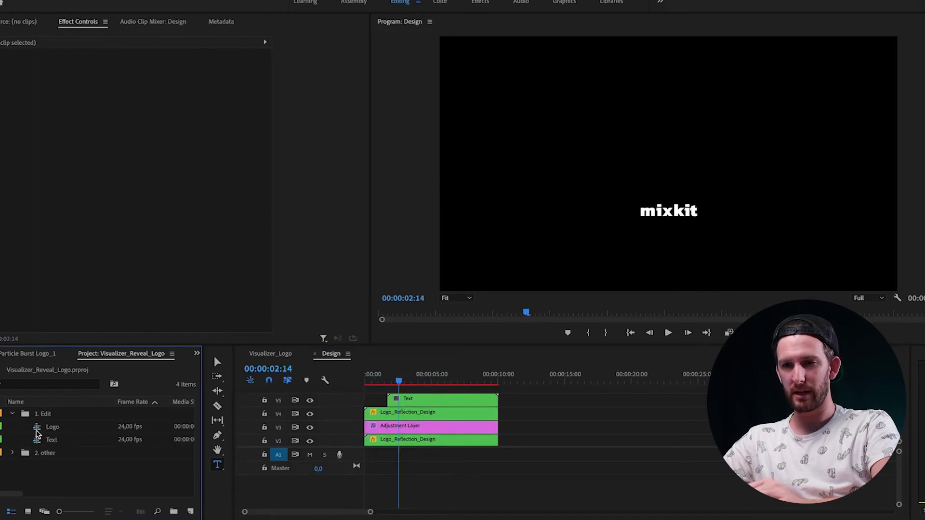
double_click(37, 428)
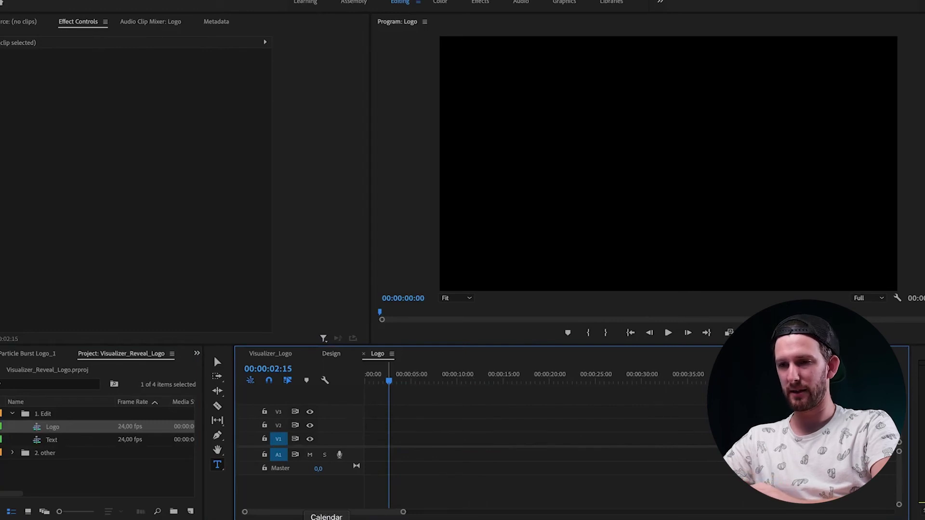
drag(214, 519, 589, 439)
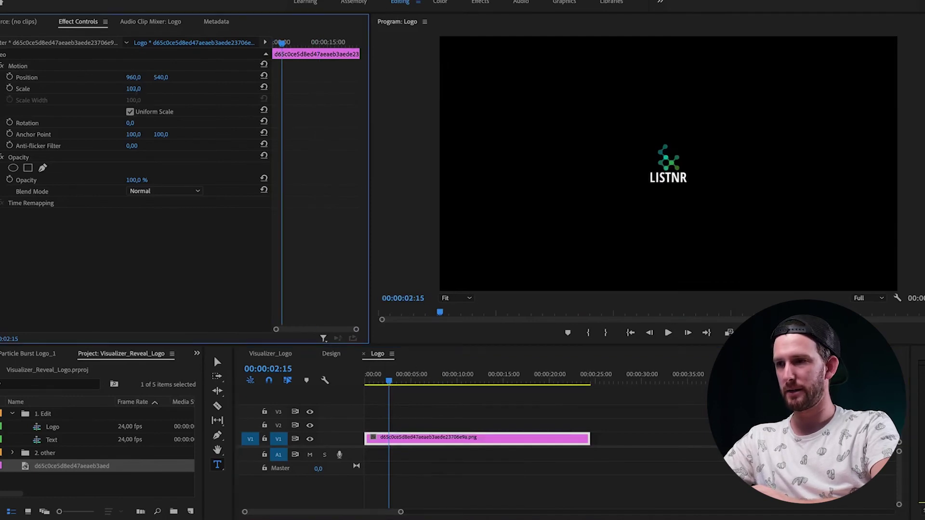
Preview the Visualizer_Logo reveal to confirm the LISTNR logo appears above mixkit
click(270, 353)
key(space)
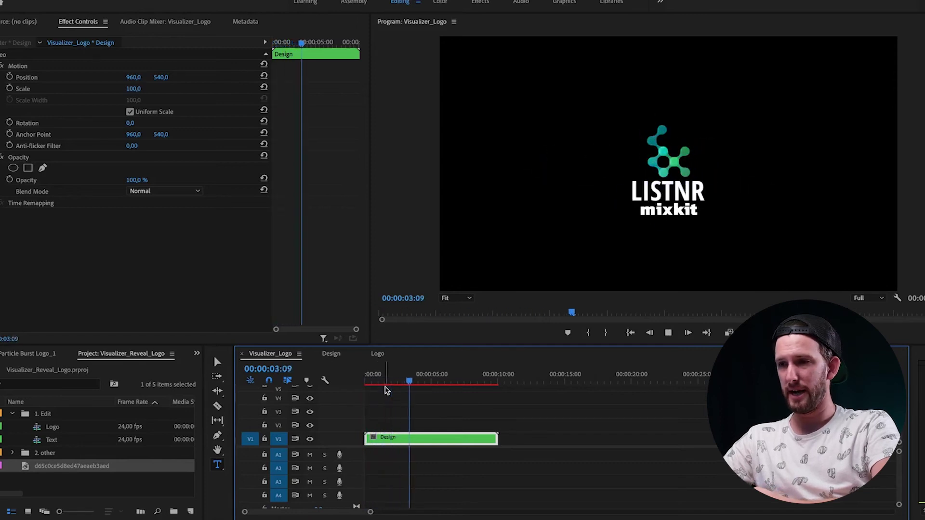
key(space)
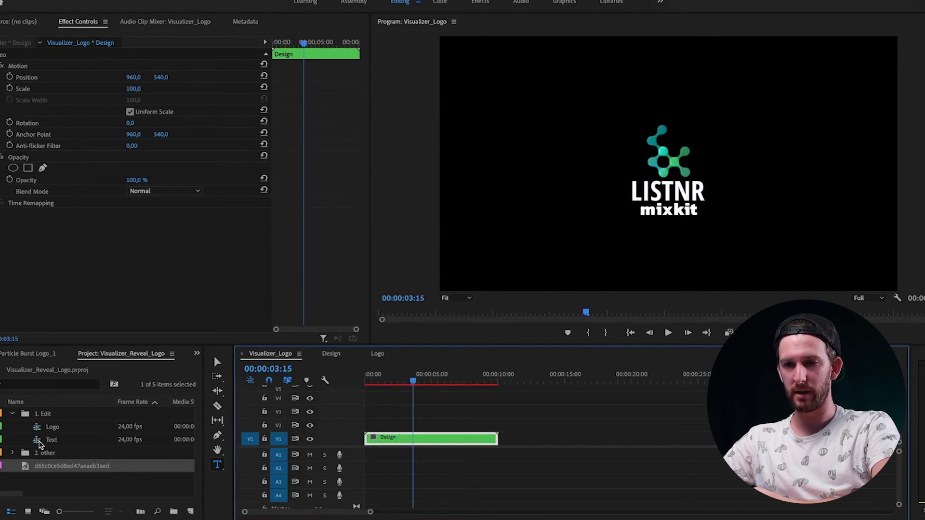
click(39, 444)
Retype the Text sequence's mixkit wordmark as 'listnr.app', fixing the misplaced r
double_click(40, 443)
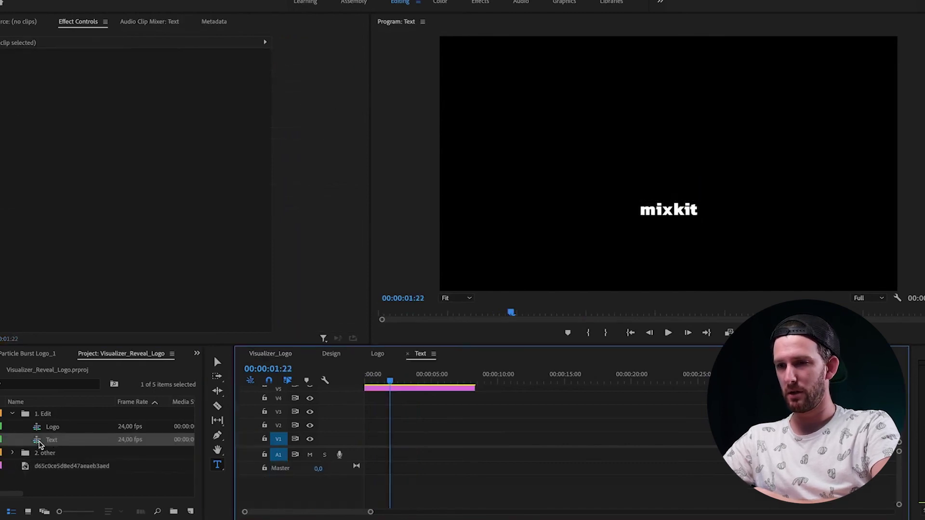
click(419, 391)
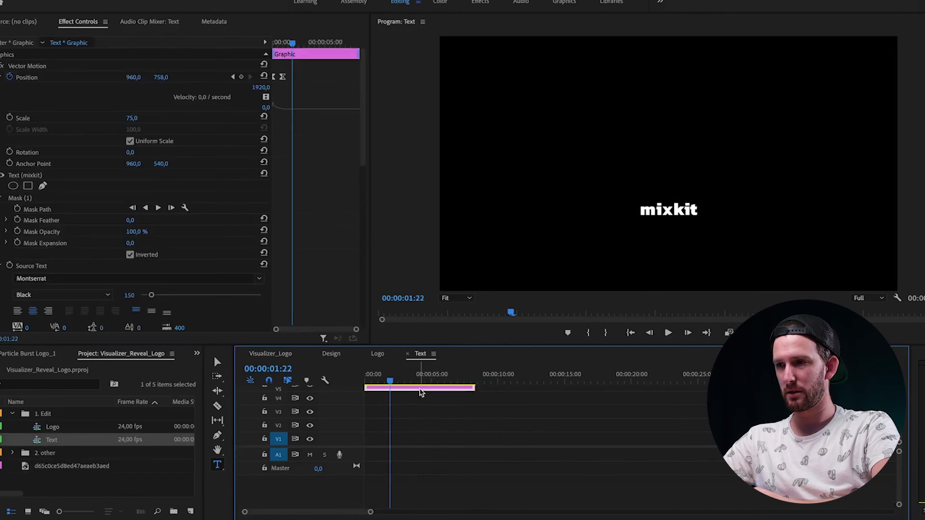
click(663, 208)
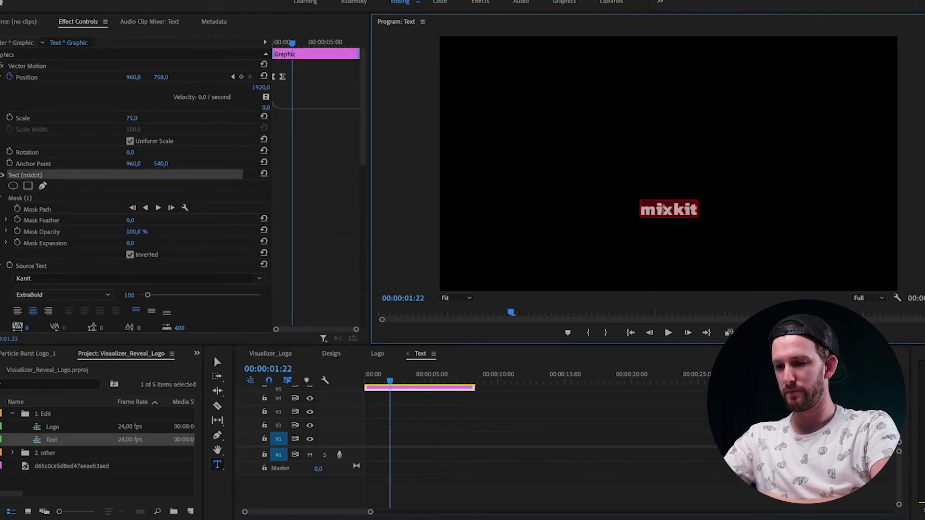
text(list)
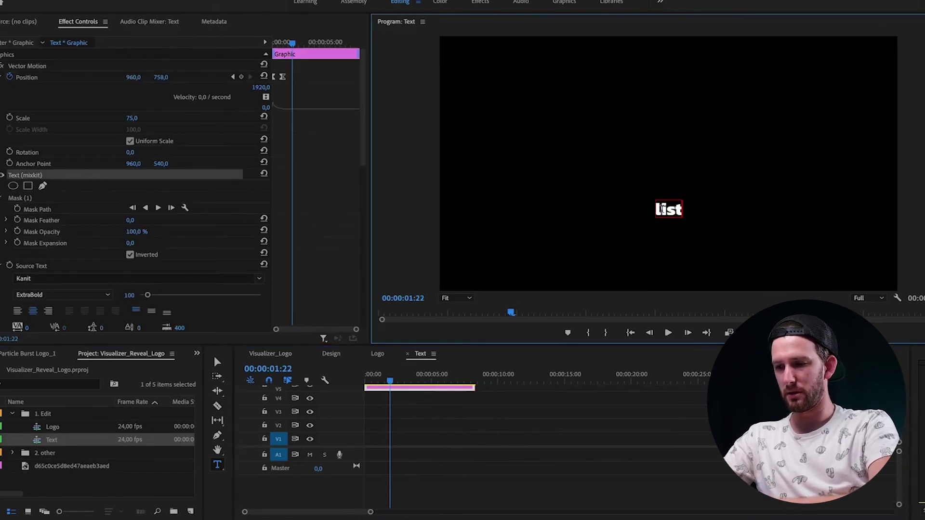
text(rn.app)
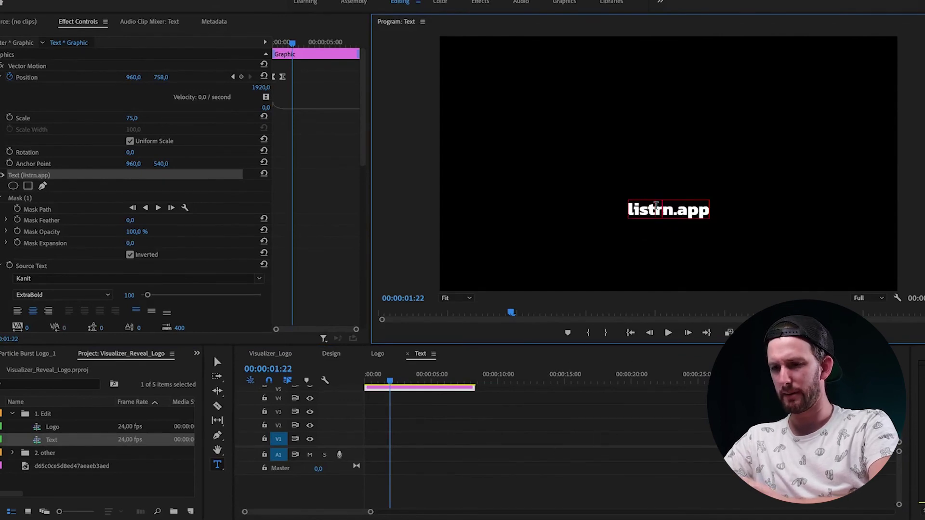
key(BackSpace)
key(Right)
text(r)
click(270, 353)
key(Home)
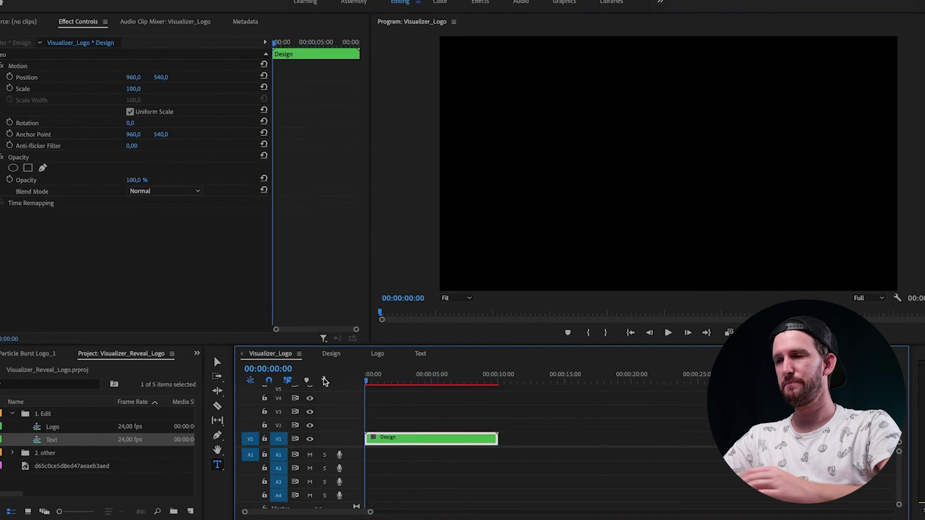
key(space)
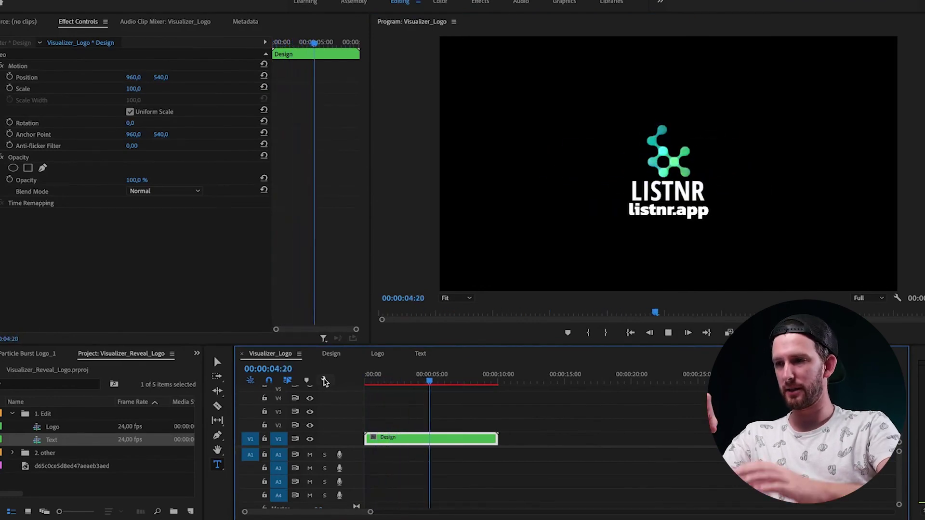
key(space)
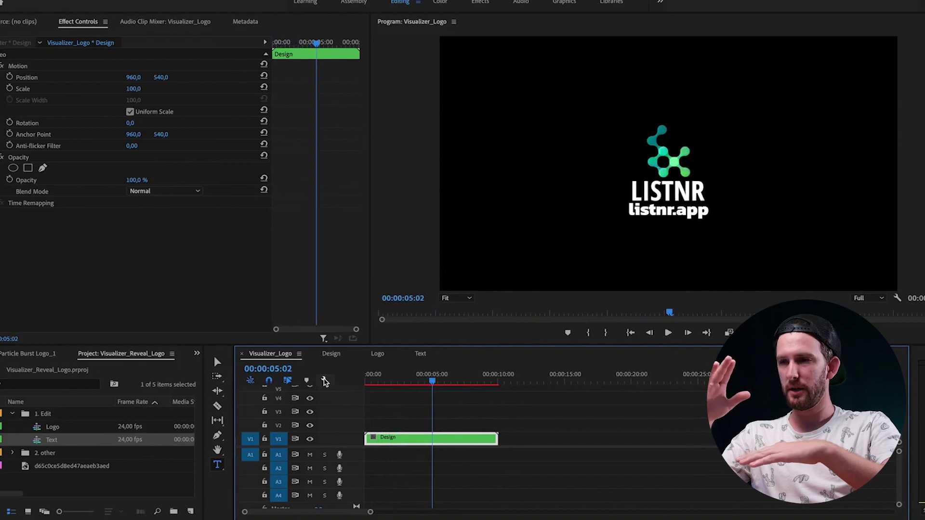